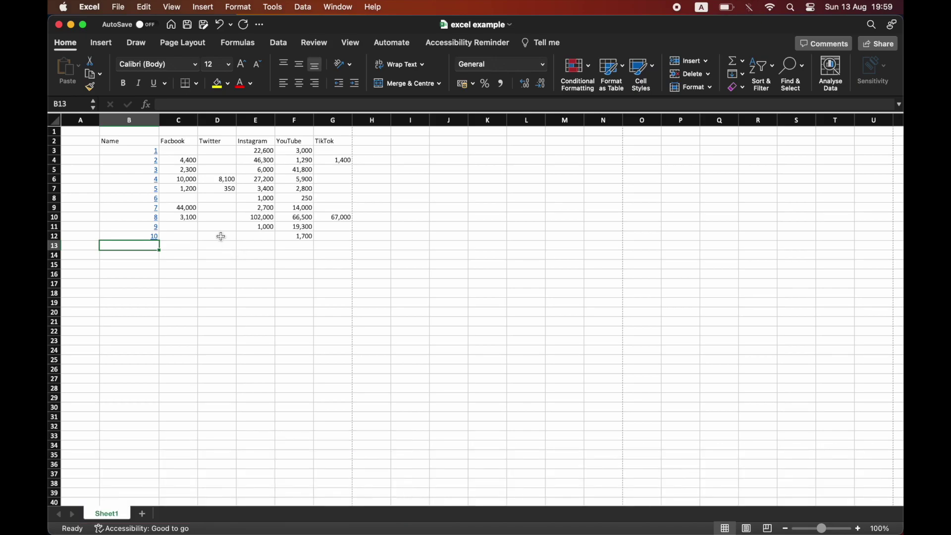
Open Excel's File menu over the social-media followers sheet.
{"action": "left_click", "coordinate": [120, 12]}
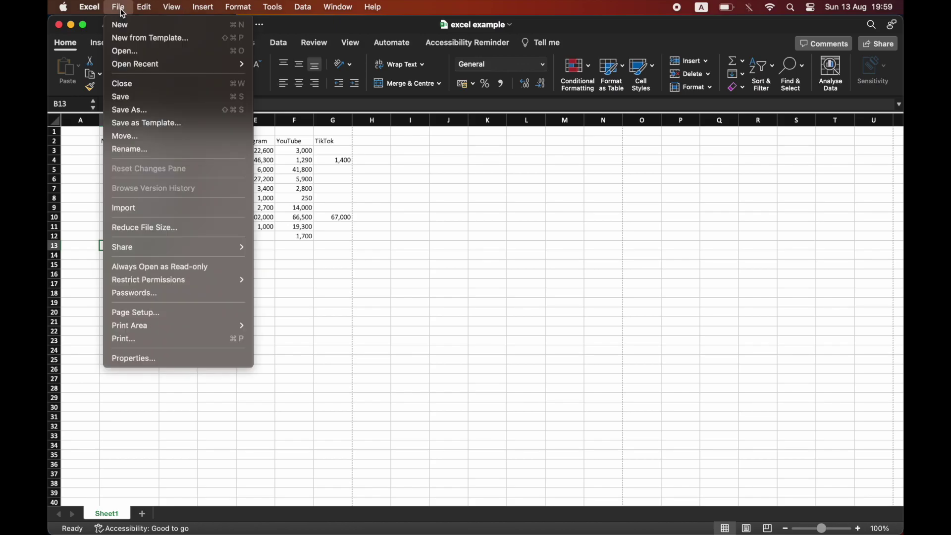
Print active sheets with Narrow Margins and Landscape orientation.
{"action": "left_click", "coordinate": [191, 340]}
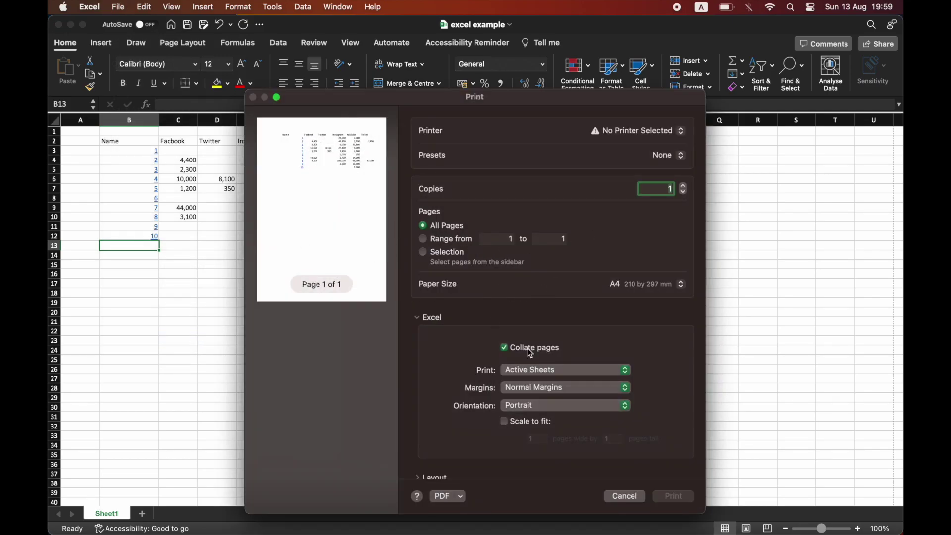
{"action": "left_click", "coordinate": [578, 370]}
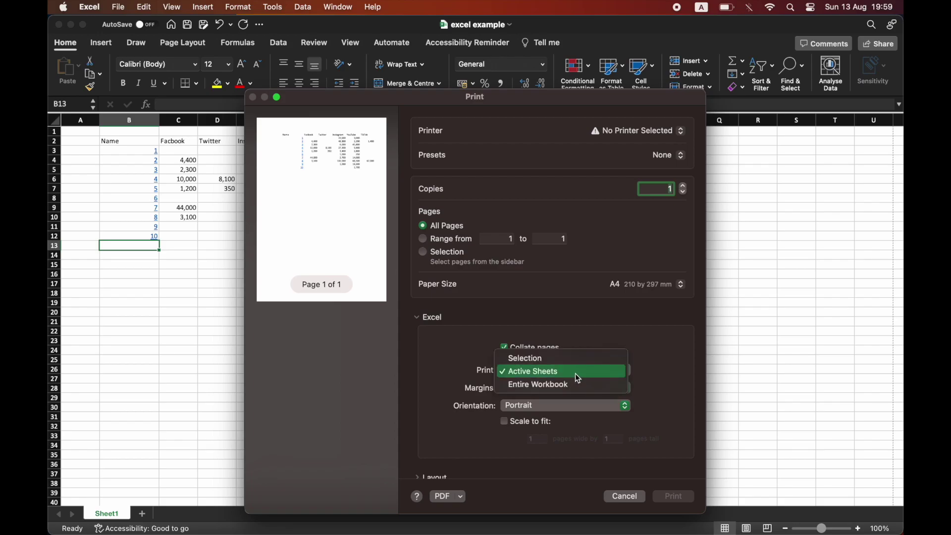
{"action": "left_click", "coordinate": [575, 373]}
{"action": "left_click", "coordinate": [585, 385]}
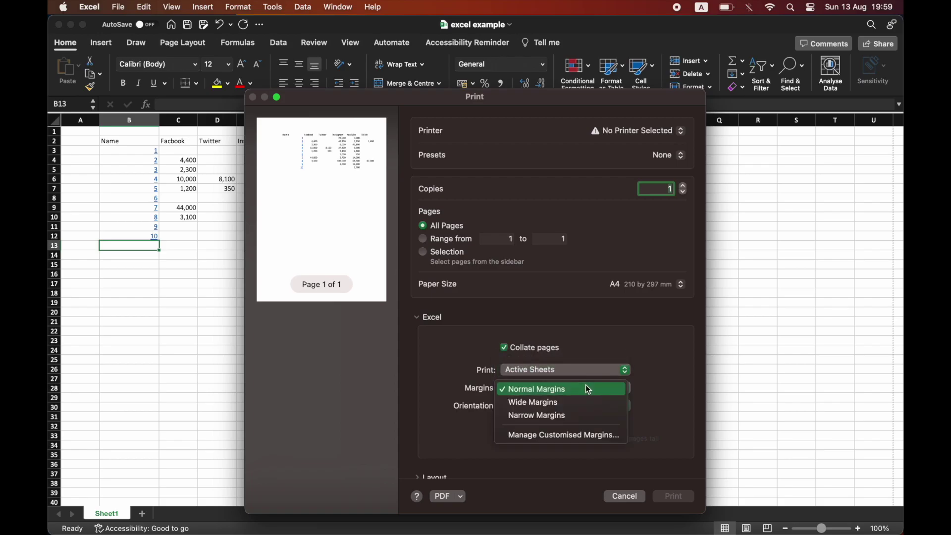
{"action": "left_click", "coordinate": [577, 415]}
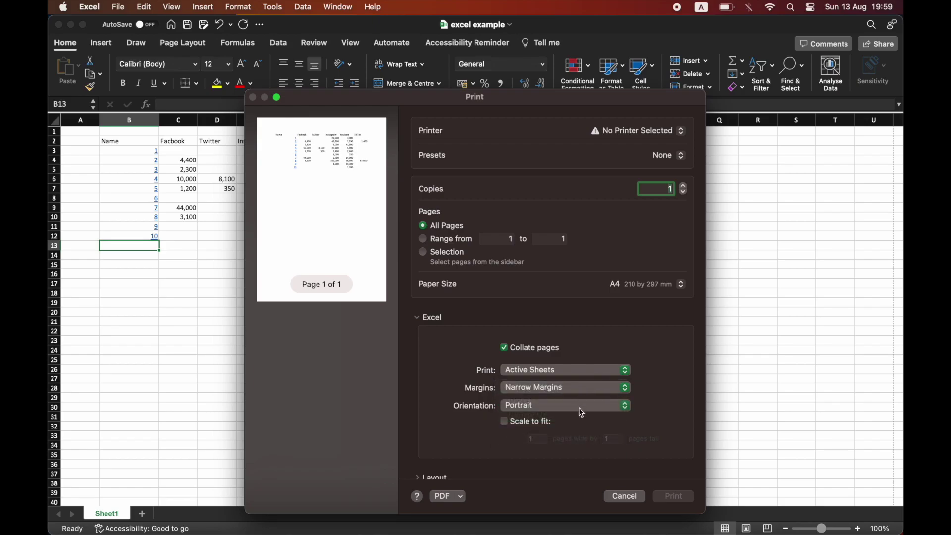
{"action": "left_click", "coordinate": [579, 405]}
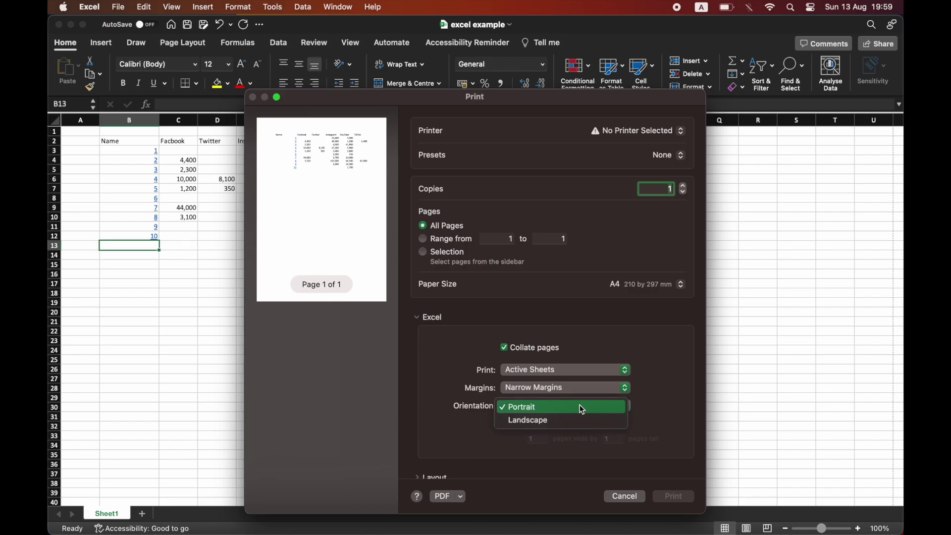
{"action": "left_click", "coordinate": [576, 417]}
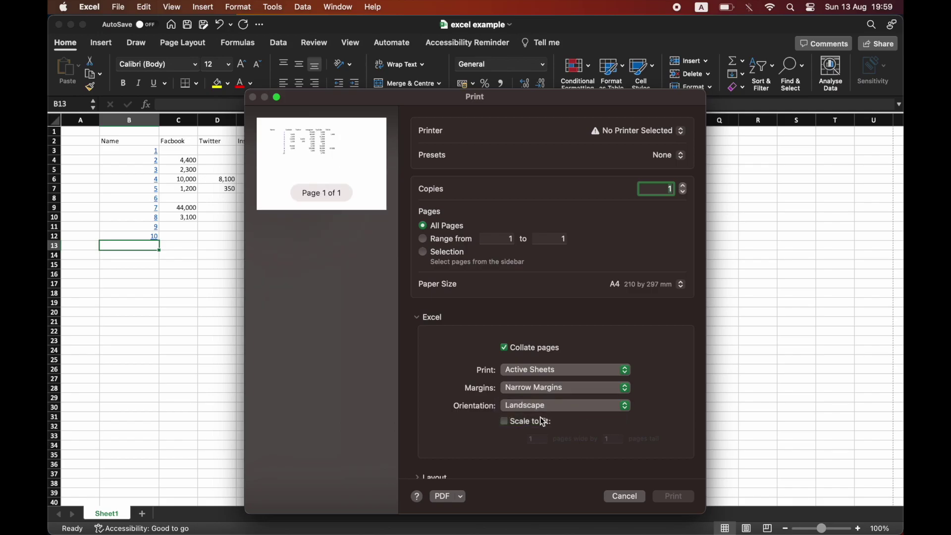
Scale the printout to 1 page wide by 1 tall and show the PDF options.
{"action": "left_click", "coordinate": [504, 421]}
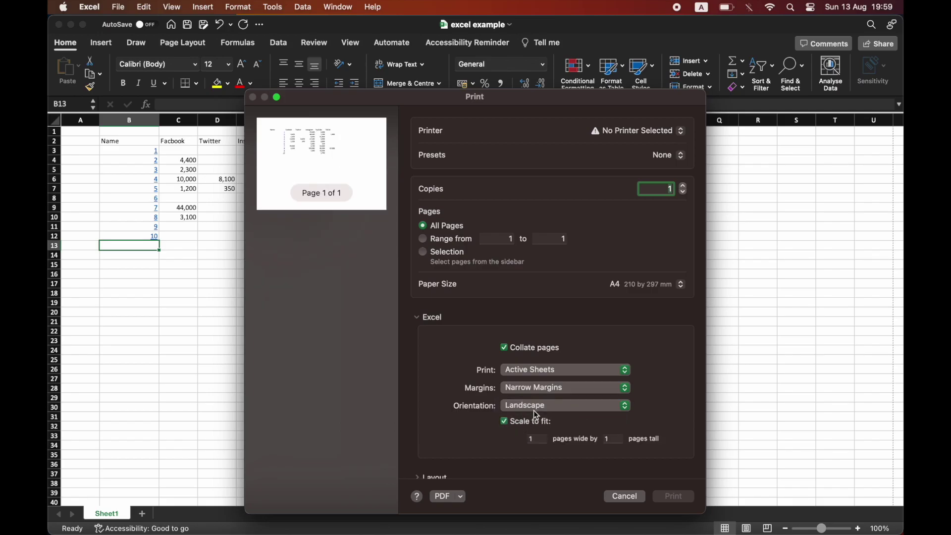
{"action": "left_click", "coordinate": [541, 439]}
{"action": "scroll", "coordinate": [607, 421], "scroll_direction": "down", "scroll_amount": 2}
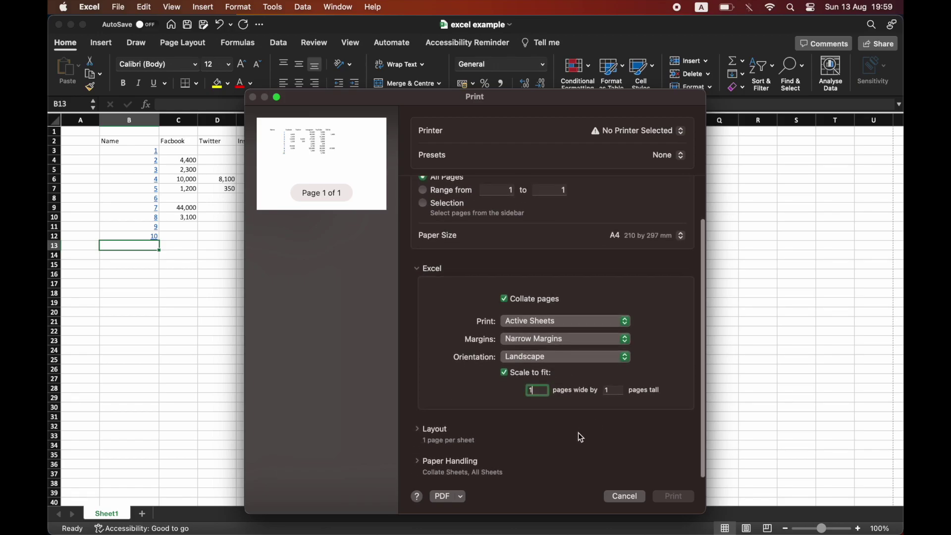
{"action": "left_click", "coordinate": [461, 496]}
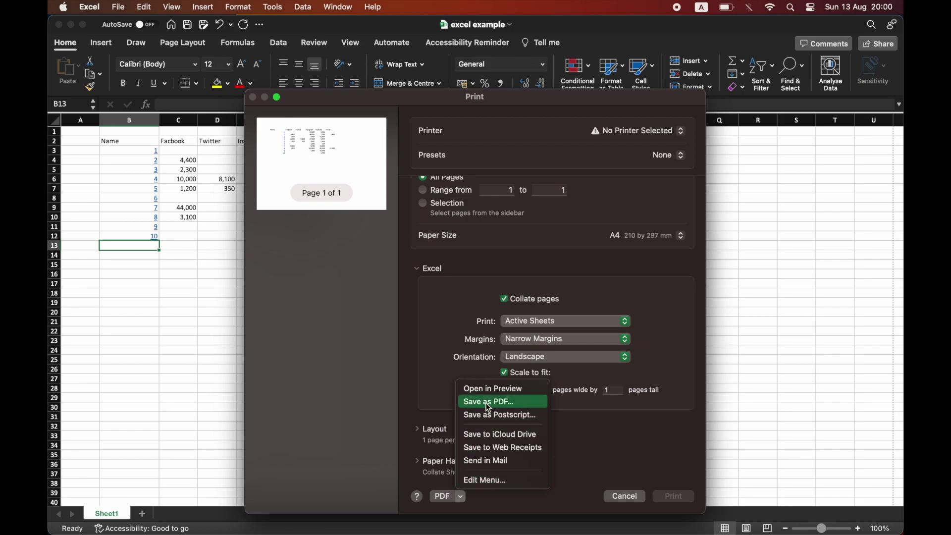
Save as PDF 'excel example pdf' on the Desktop and maximise it in Preview.
{"action": "left_click", "coordinate": [538, 403]}
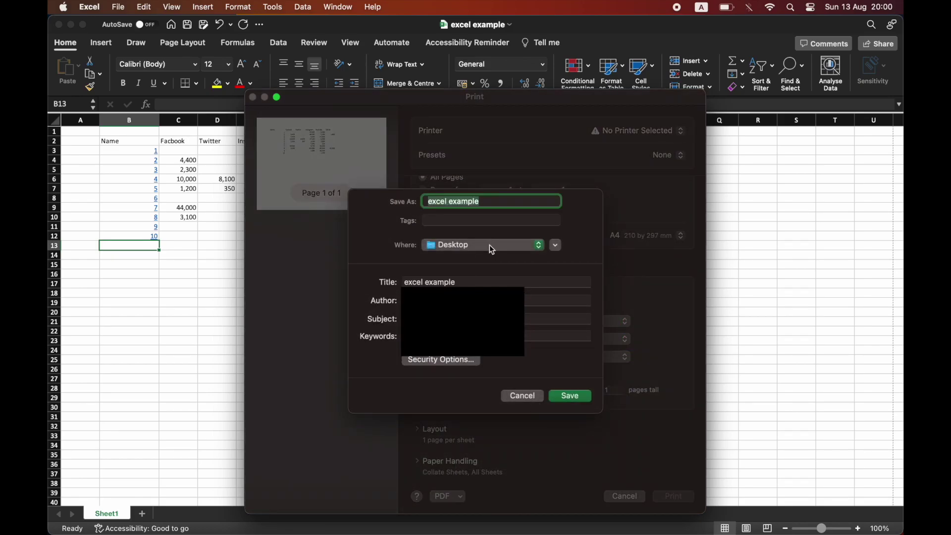
{"action": "left_click", "coordinate": [502, 202]}
{"action": "type", "text": "pdf"}
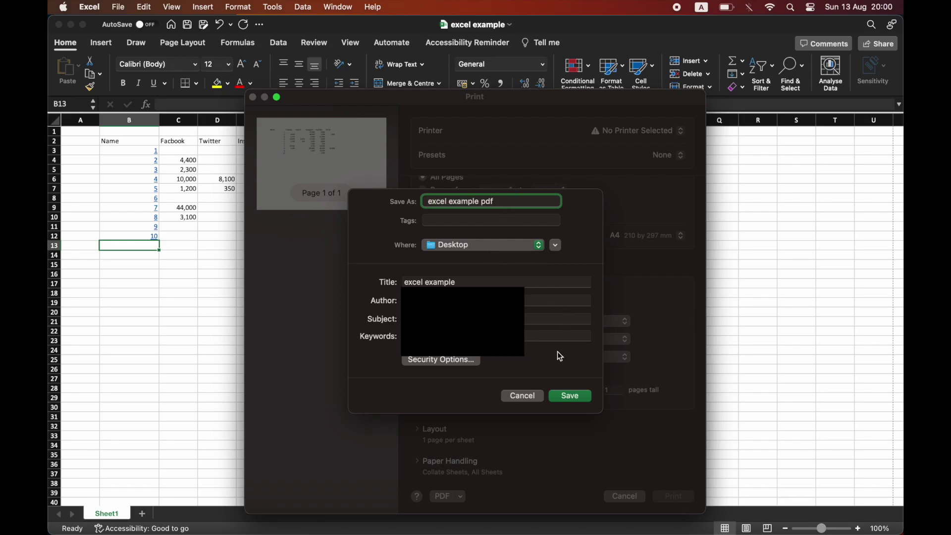
{"action": "left_click", "coordinate": [569, 395]}
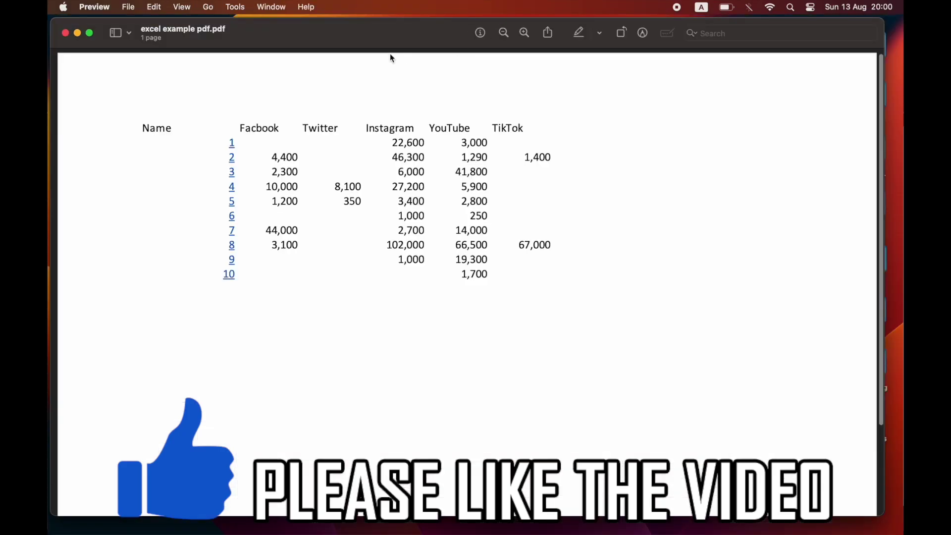
{"action": "left_click", "coordinate": [90, 33]}
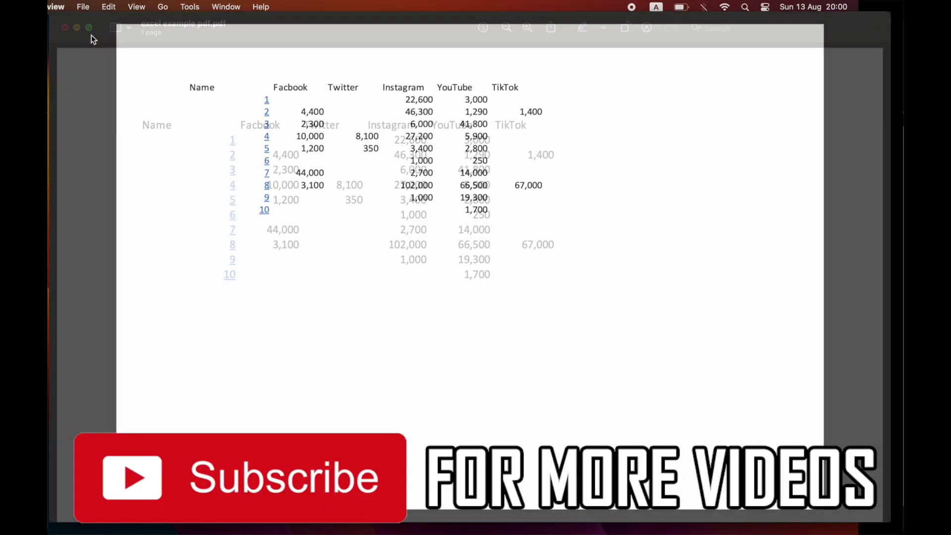